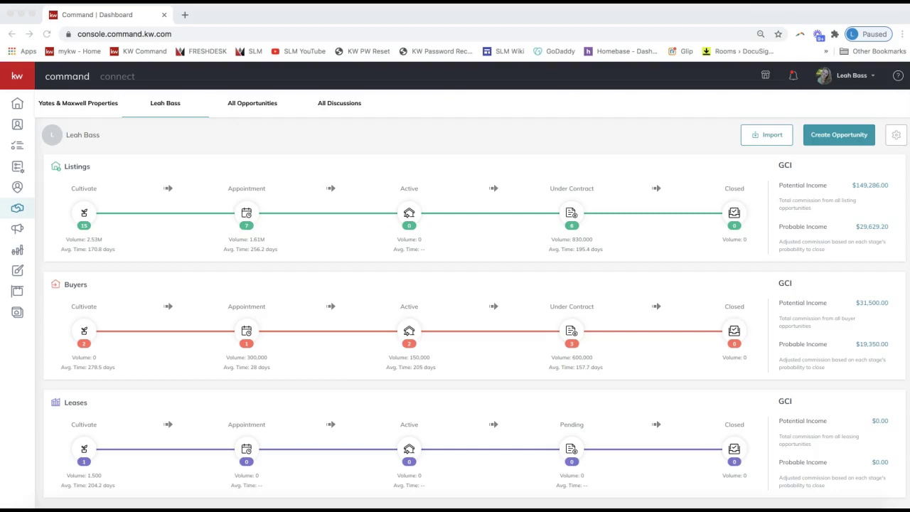
Search Contacts for the client's full name and open the matching contact record.
{"action": "left_click", "coordinate": [17, 121]}
{"action": "left_click", "coordinate": [18, 134]}
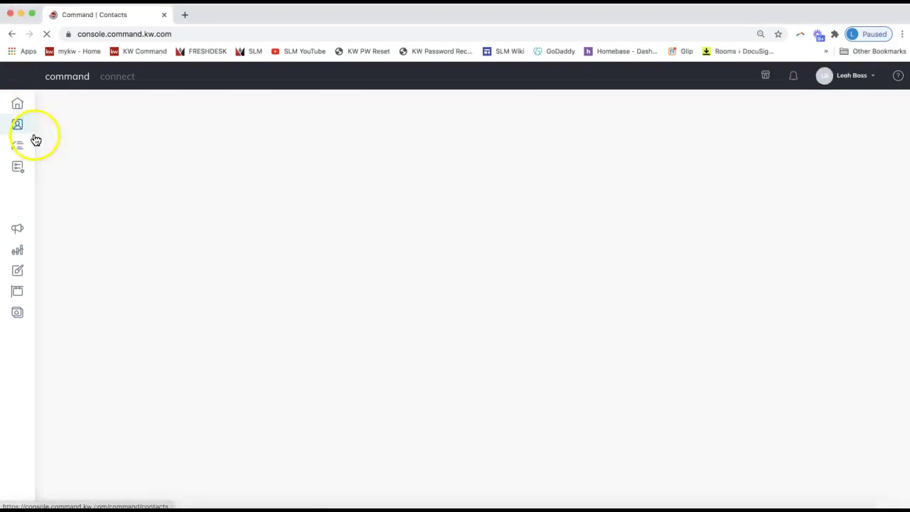
{"action": "left_click", "coordinate": [17, 127]}
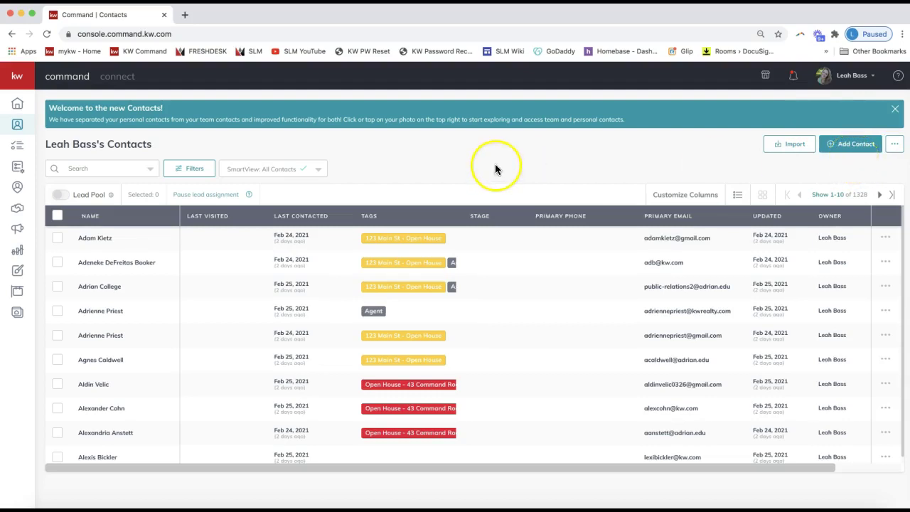
{"action": "left_click", "coordinate": [85, 169]}
{"action": "type", "text": "ron swanson"}
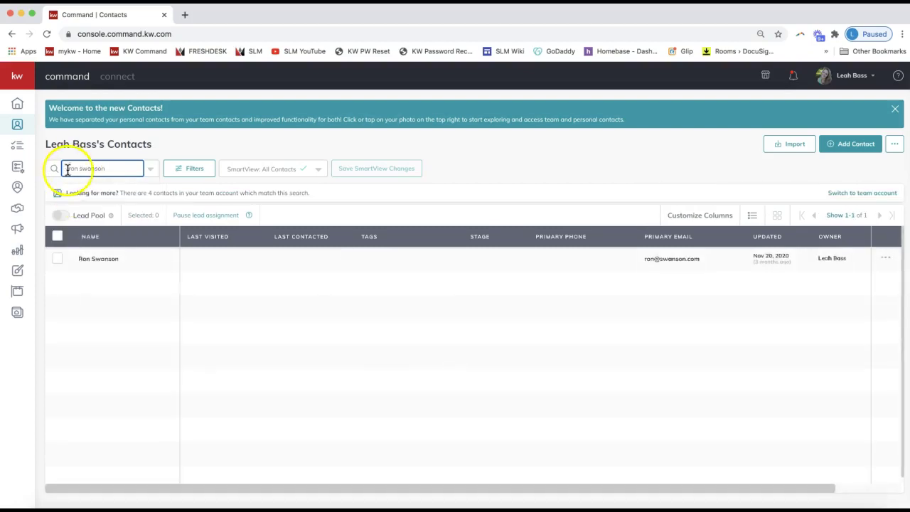
{"action": "left_click", "coordinate": [98, 258]}
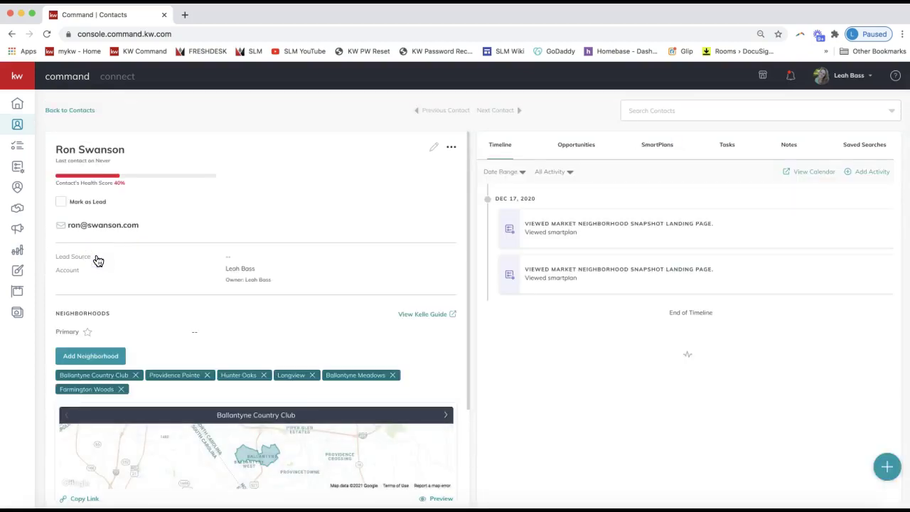
Start a new opportunity from the contact's record and check the available opportunity types, keeping Listing.
{"action": "left_click", "coordinate": [580, 151]}
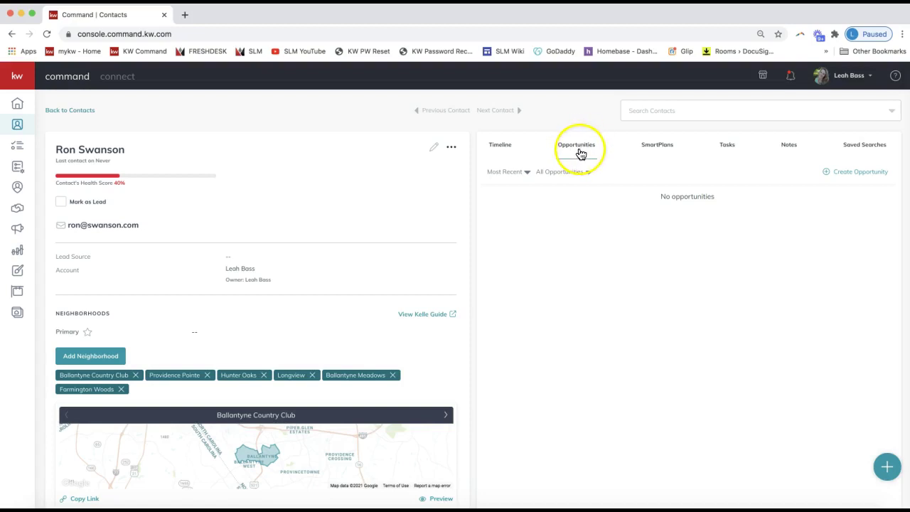
{"action": "left_click", "coordinate": [858, 175]}
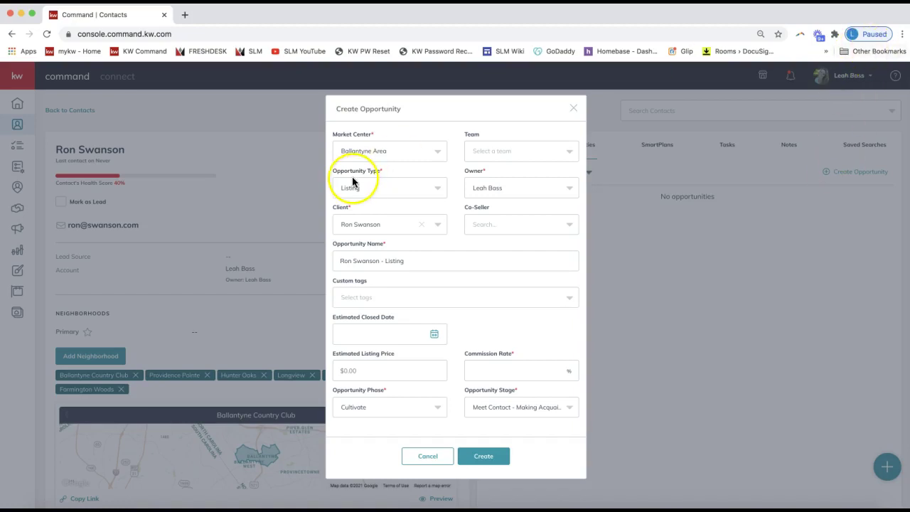
{"action": "left_click", "coordinate": [375, 188]}
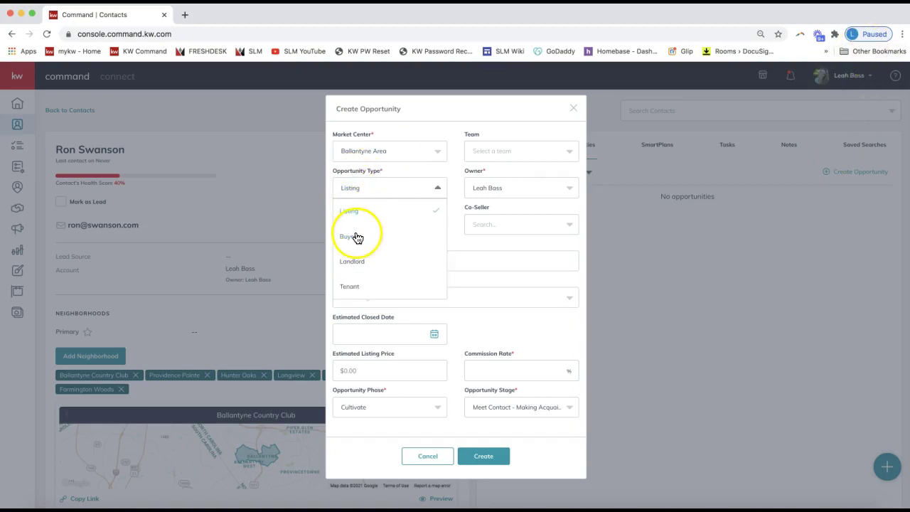
{"action": "left_click_drag", "start_coordinate": [337, 174], "coordinate": [384, 176]}
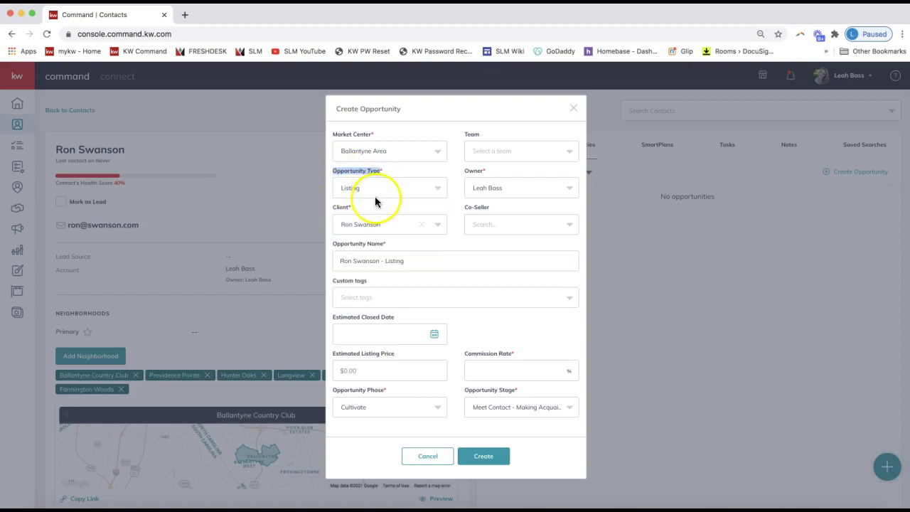
Put the property's street address and a dash in front of the client's name in the opportunity name.
{"action": "left_click", "coordinate": [377, 261]}
{"action": "left_click", "coordinate": [337, 259]}
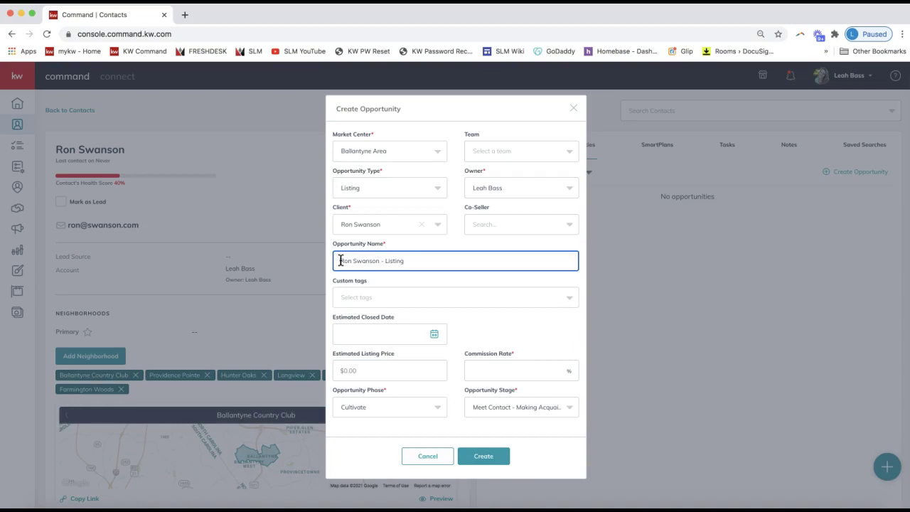
{"action": "type", "text": "123"}
{"action": "type", "text": " Parks n Rec"}
{"action": "type", "text": " Rocks Driv"}
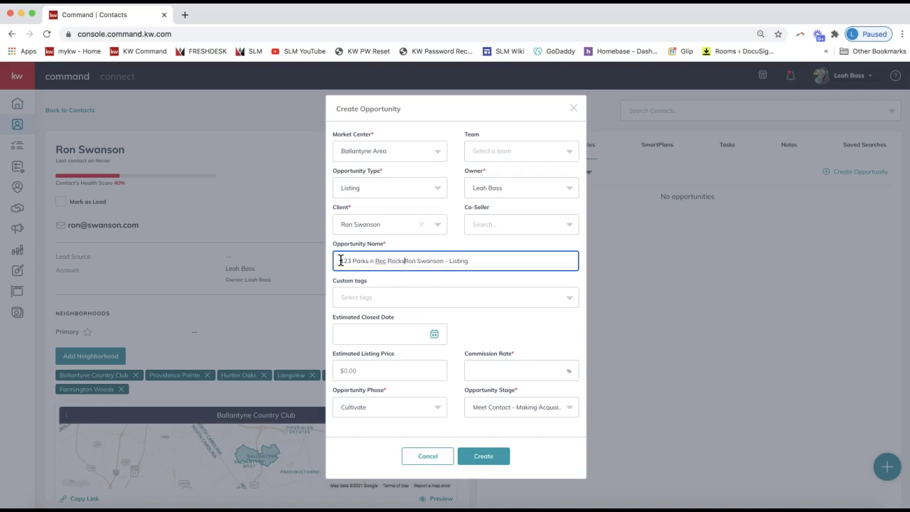
{"action": "type", "text": "e -"}
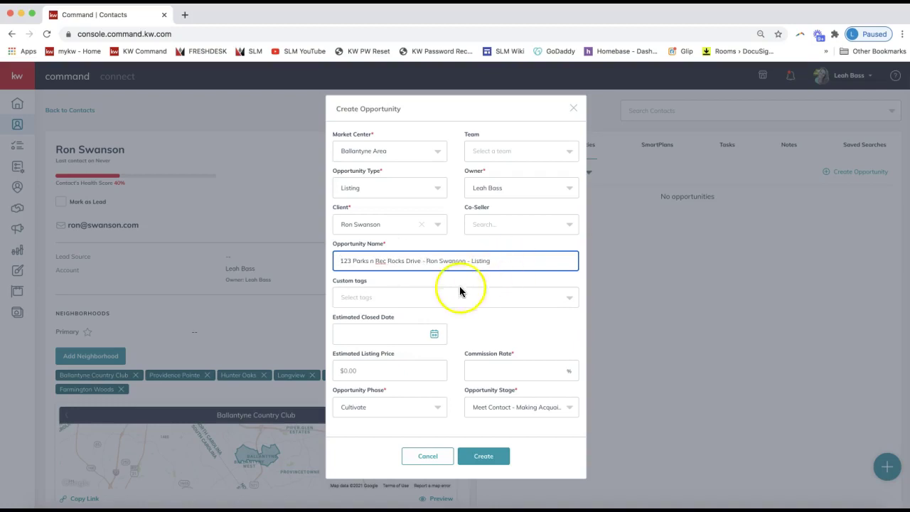
{"action": "left_click_drag", "start_coordinate": [421, 263], "coordinate": [277, 266]}
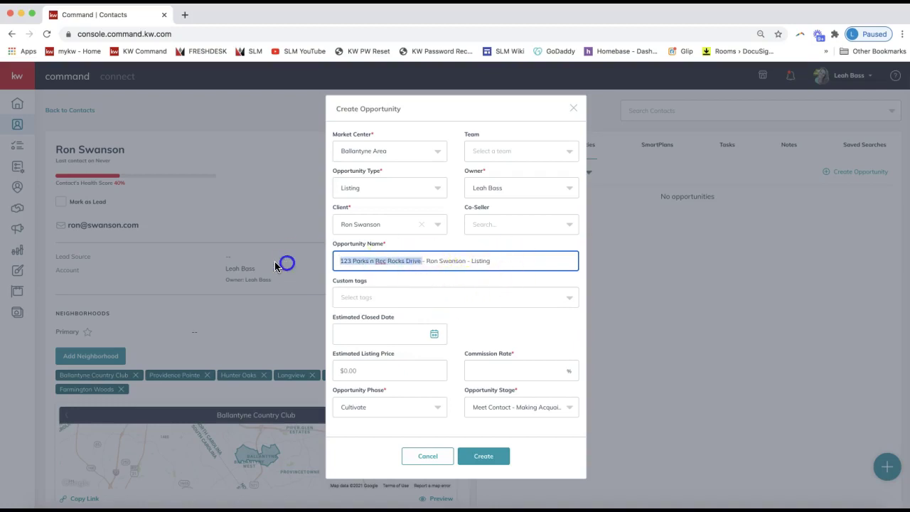
{"action": "left_click", "coordinate": [426, 260]}
{"action": "left_click_drag", "start_coordinate": [425, 260], "coordinate": [463, 263]}
{"action": "triple_click", "coordinate": [481, 262]}
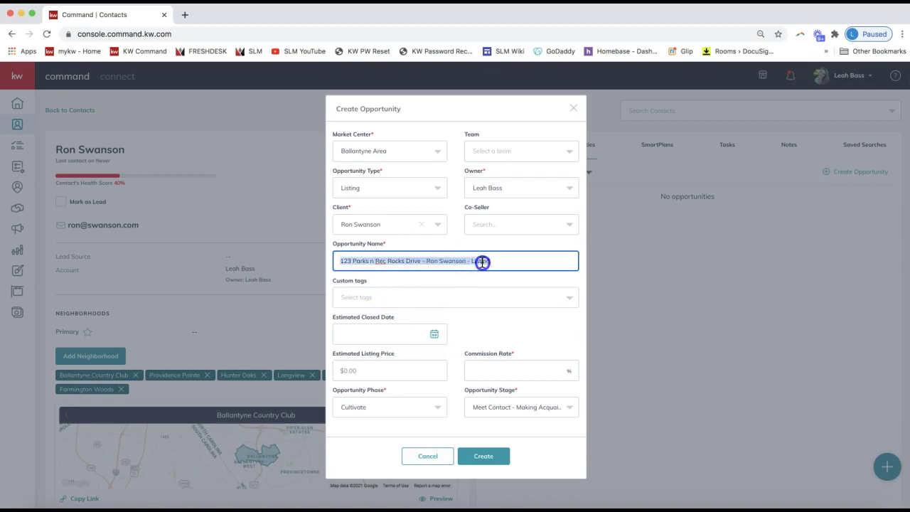
{"action": "left_click", "coordinate": [482, 261]}
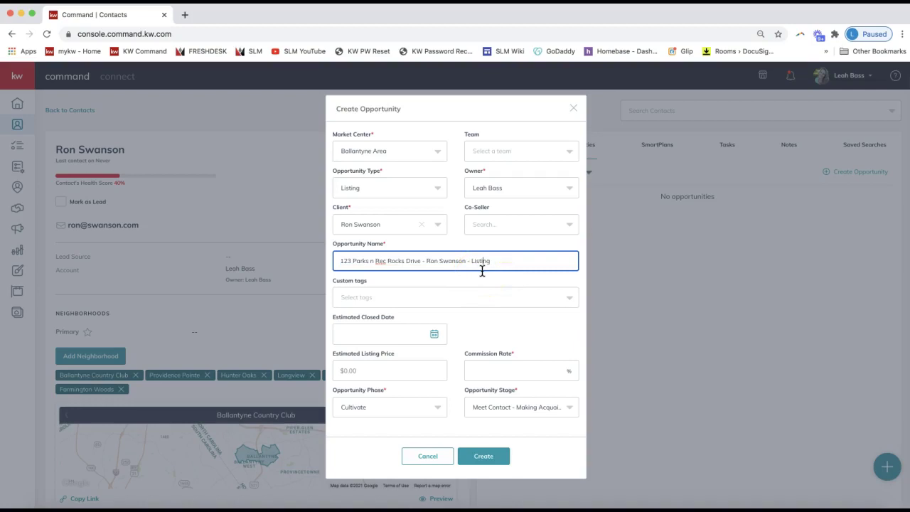
Set the commission rate to 3% and create the listing opportunity.
{"action": "left_click", "coordinate": [492, 373]}
{"action": "type", "text": "3"}
{"action": "left_click", "coordinate": [492, 374]}
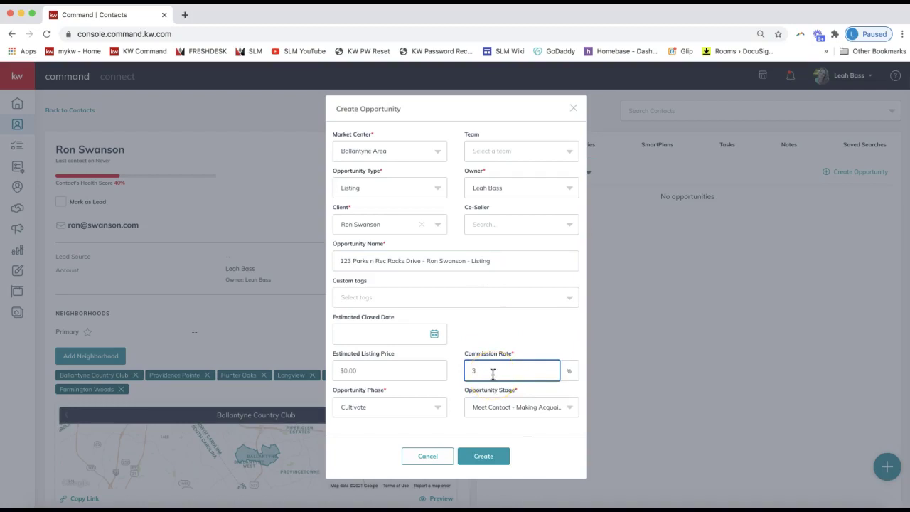
{"action": "left_click_drag", "start_coordinate": [516, 366], "coordinate": [479, 369]}
{"action": "left_click", "coordinate": [493, 452]}
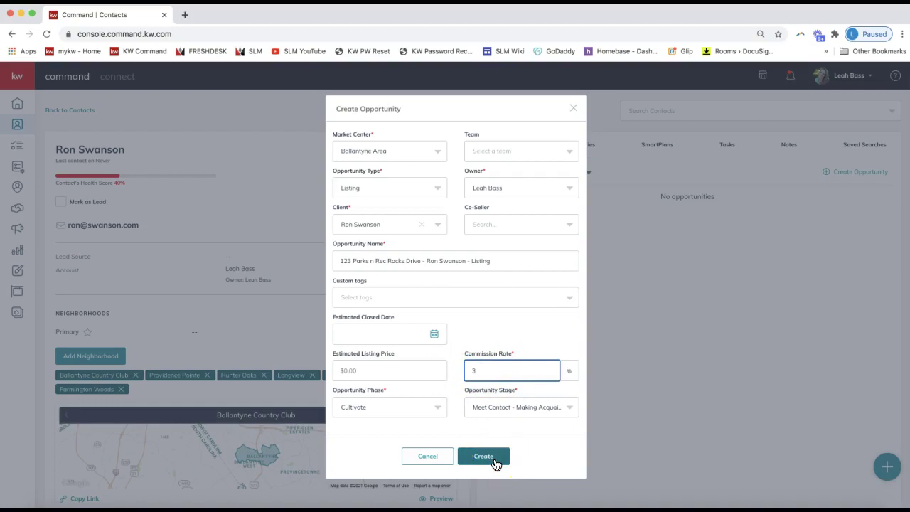
{"action": "left_click", "coordinate": [495, 461]}
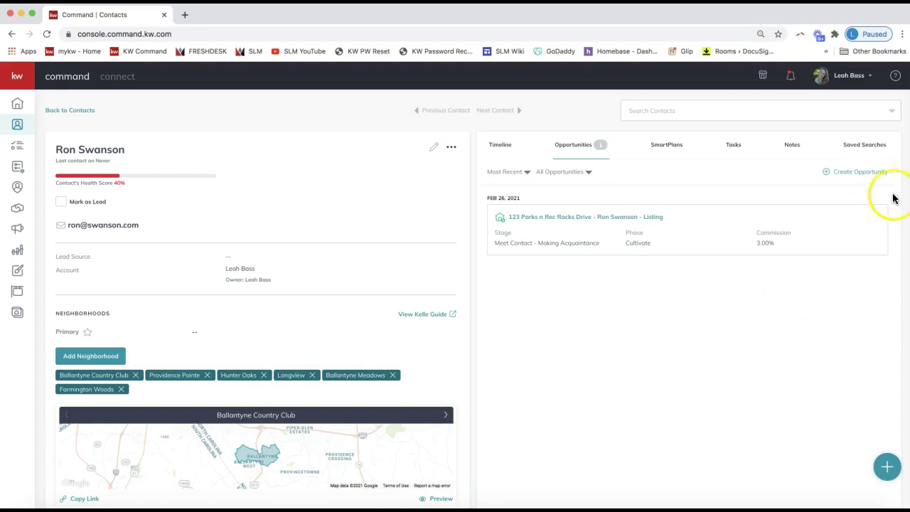
Start a second opportunity for the same contact with the opportunity type Buyer.
{"action": "left_click", "coordinate": [855, 175]}
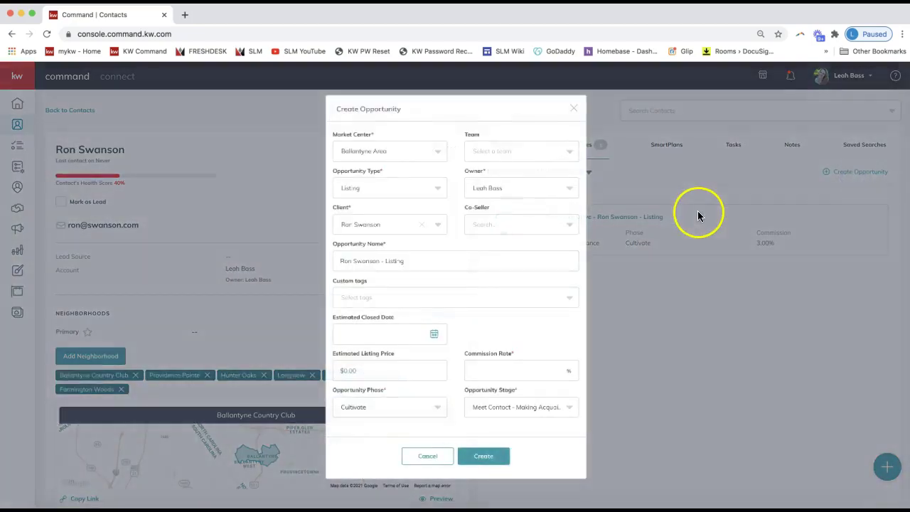
{"action": "left_click", "coordinate": [416, 189]}
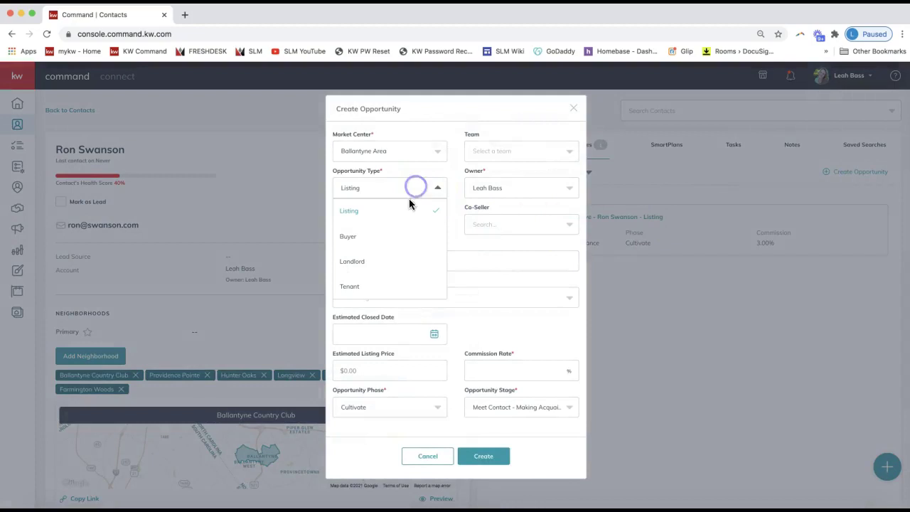
{"action": "left_click", "coordinate": [346, 182]}
{"action": "left_click", "coordinate": [349, 187]}
{"action": "left_click", "coordinate": [359, 236]}
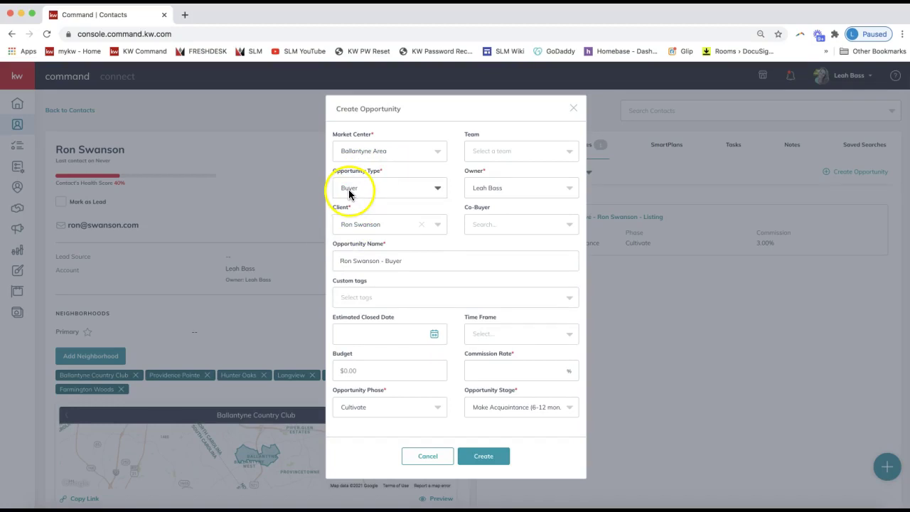
Prefix the buyer opportunity's name with the street address of the property under offer and a dash.
{"action": "left_click", "coordinate": [338, 257]}
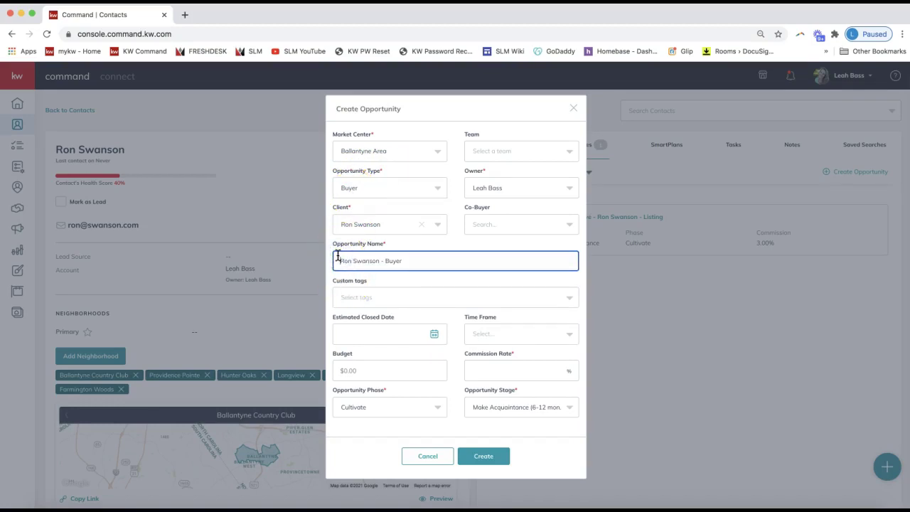
{"action": "type", "text": "12 New Offer Drive -"}
{"action": "left_click_drag", "start_coordinate": [394, 260], "coordinate": [301, 263]}
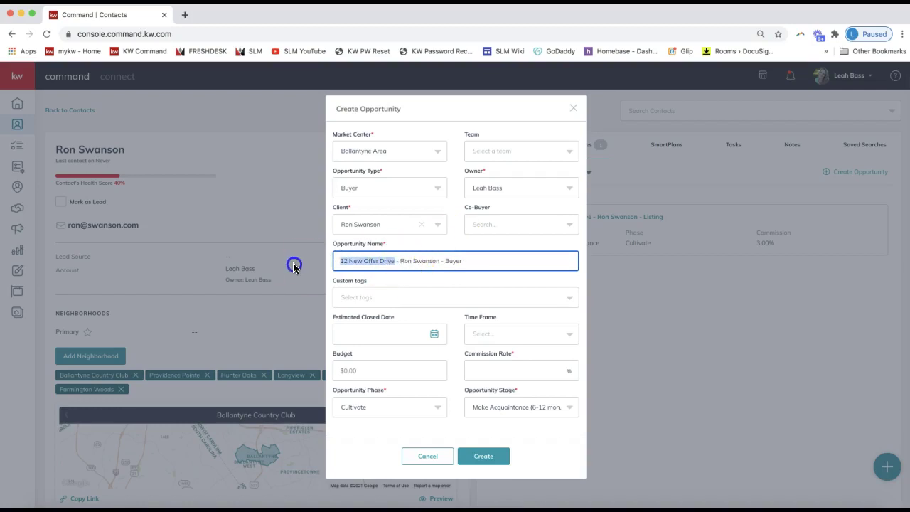
{"action": "left_click", "coordinate": [406, 266]}
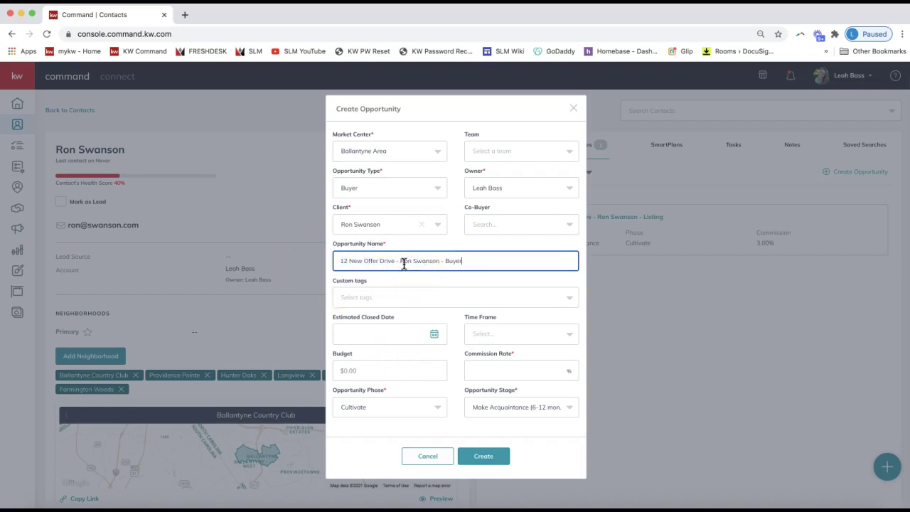
Set the commission rate to 3% and create the buyer opportunity.
{"action": "left_click", "coordinate": [484, 369]}
{"action": "type", "text": "3"}
{"action": "left_click", "coordinate": [530, 368]}
{"action": "left_click", "coordinate": [489, 462]}
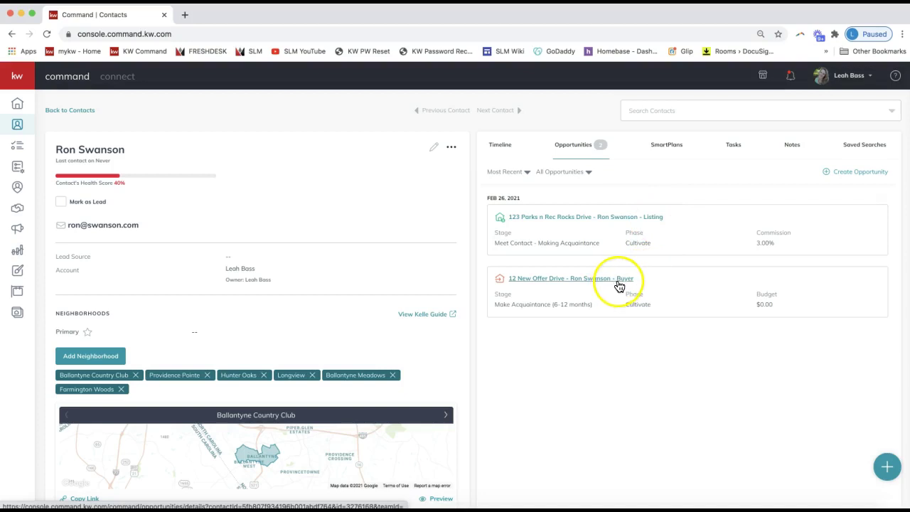
Open the new listing opportunity and look through its Offers & Commissions and Documents sections.
{"action": "left_click", "coordinate": [613, 218]}
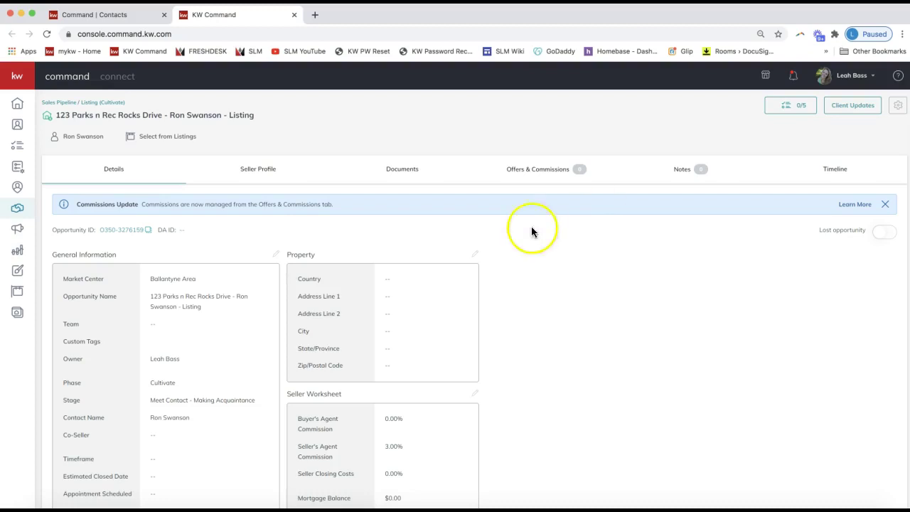
{"action": "left_click", "coordinate": [545, 170]}
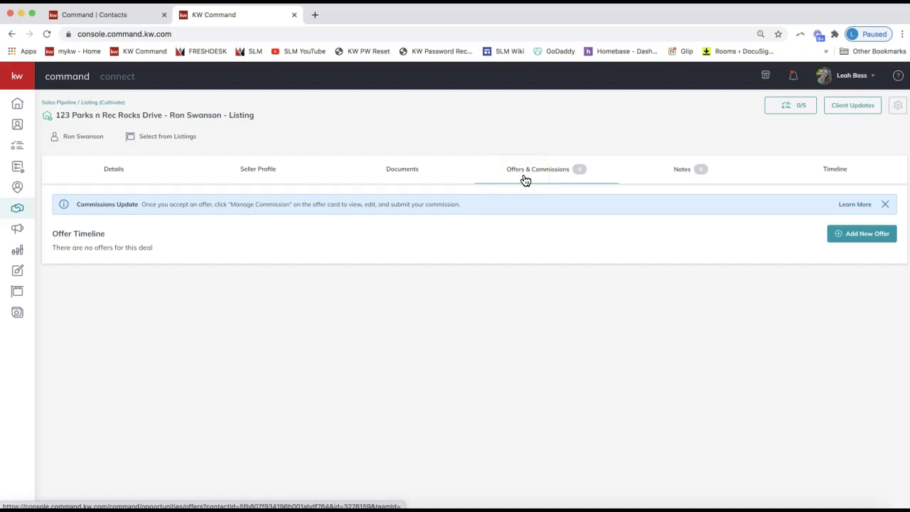
{"action": "left_click", "coordinate": [524, 176]}
{"action": "left_click", "coordinate": [454, 176]}
{"action": "left_click", "coordinate": [539, 173]}
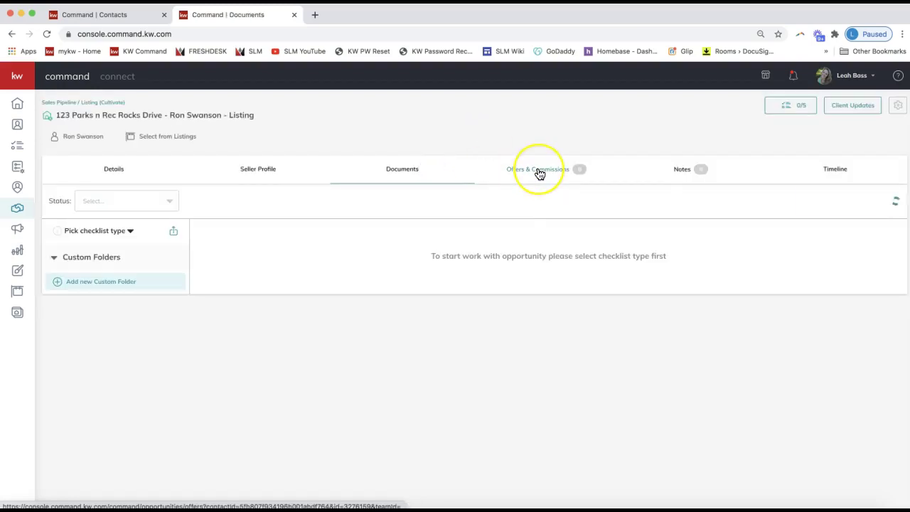